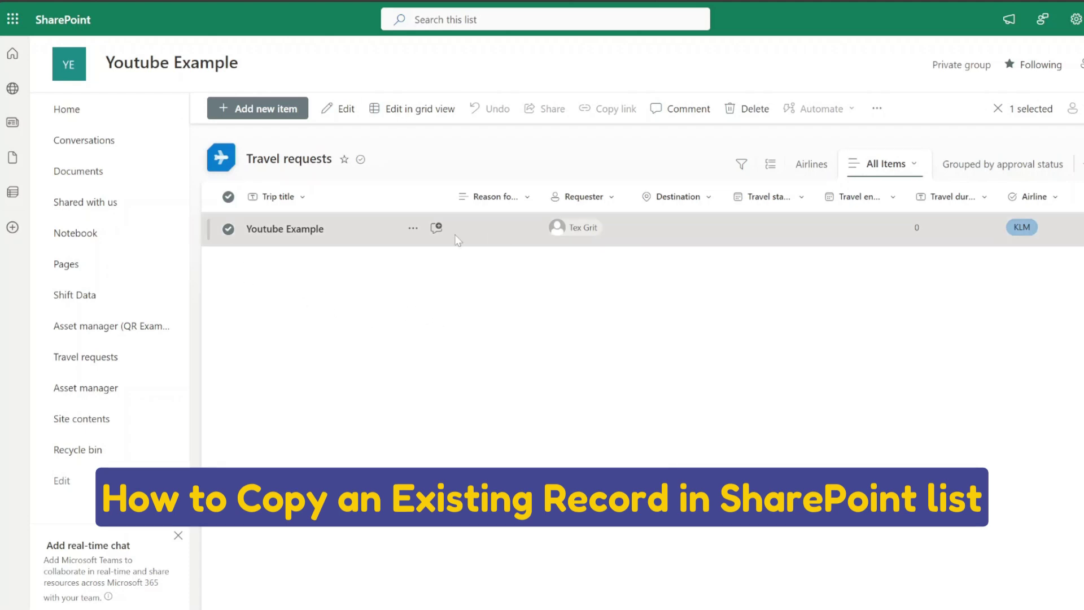
- Inspect the Youtube Example item's extra commands in the Travel requests list, then deselect it
{"action": "left_click", "coordinate": [226, 232]}
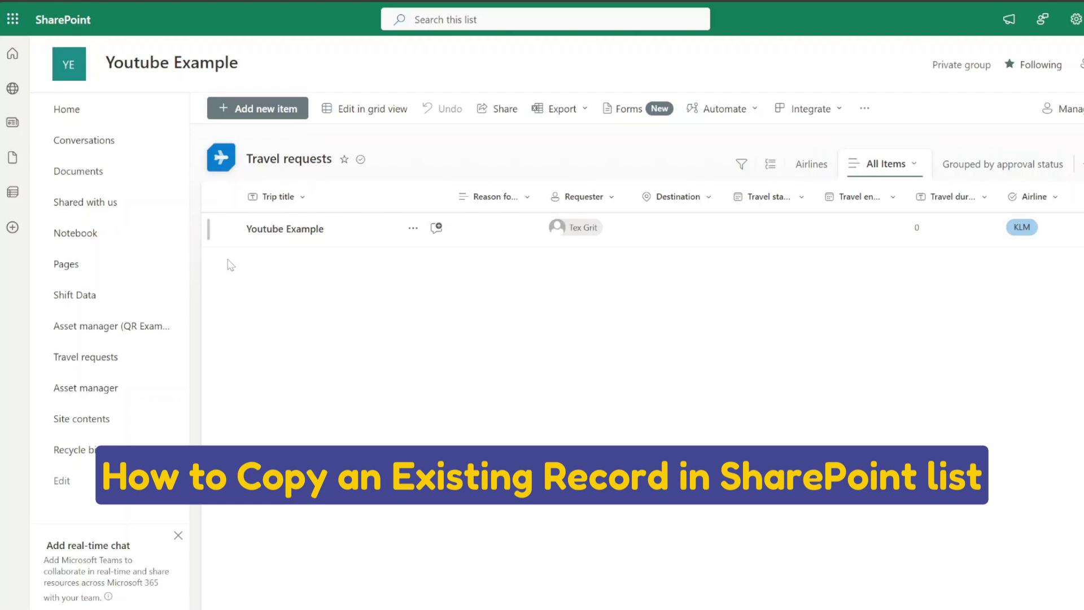
{"action": "left_click", "coordinate": [228, 229]}
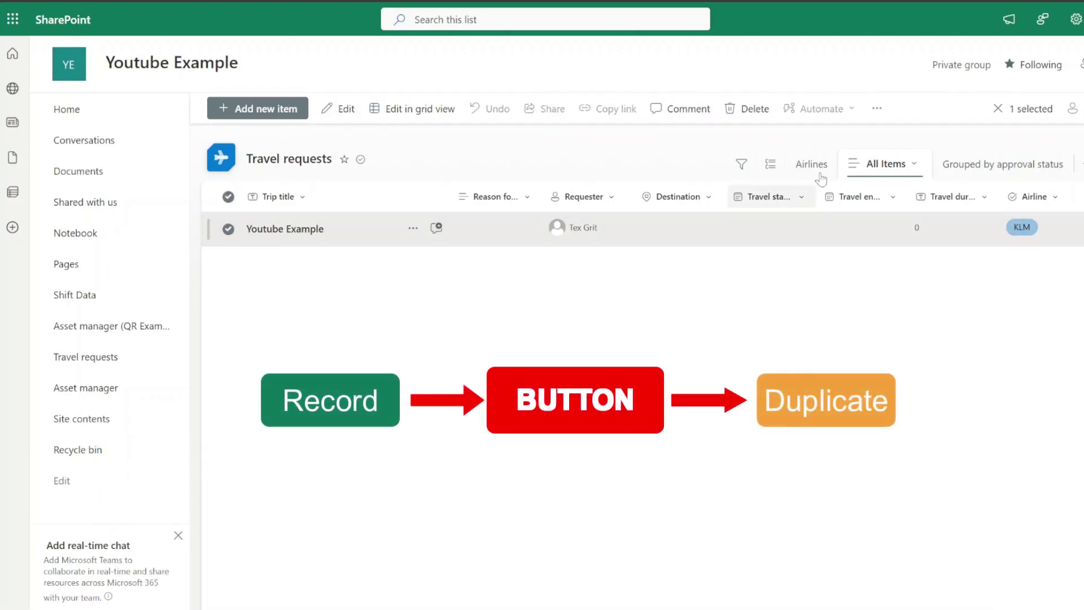
{"action": "left_click", "coordinate": [877, 108]}
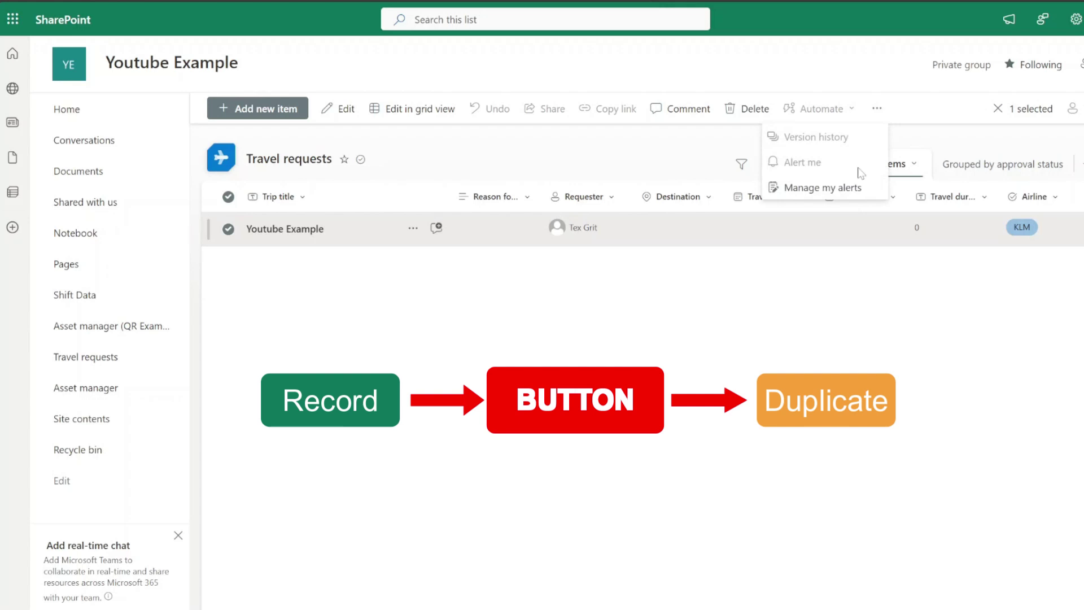
{"action": "left_click", "coordinate": [480, 382]}
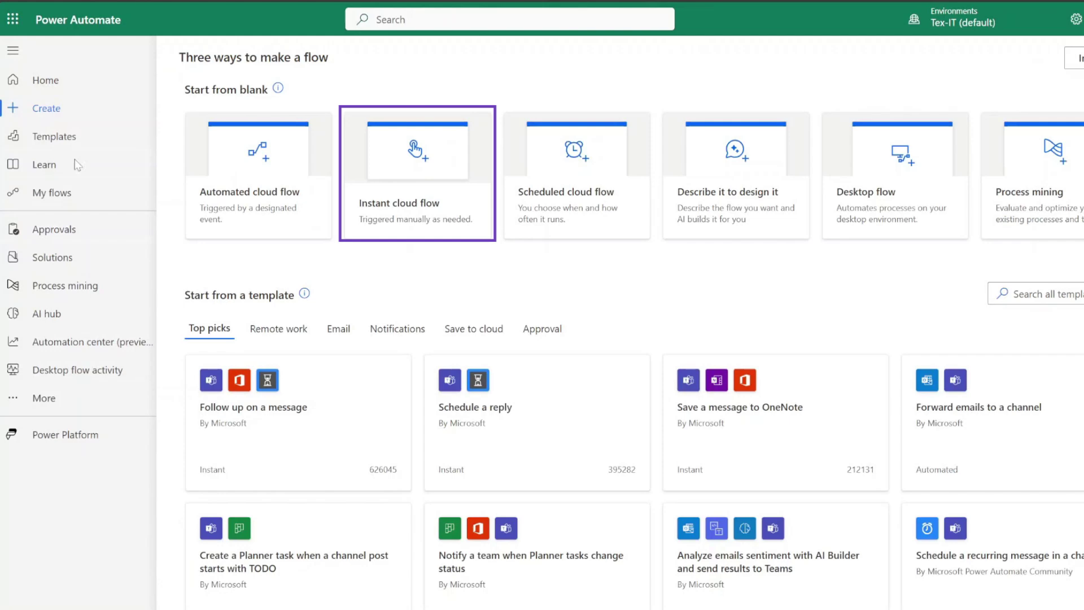
- Create an instant cloud flow named 'Duplicate Button' with the SharePoint 'For a selected item' trigger
{"action": "left_click", "coordinate": [445, 210]}
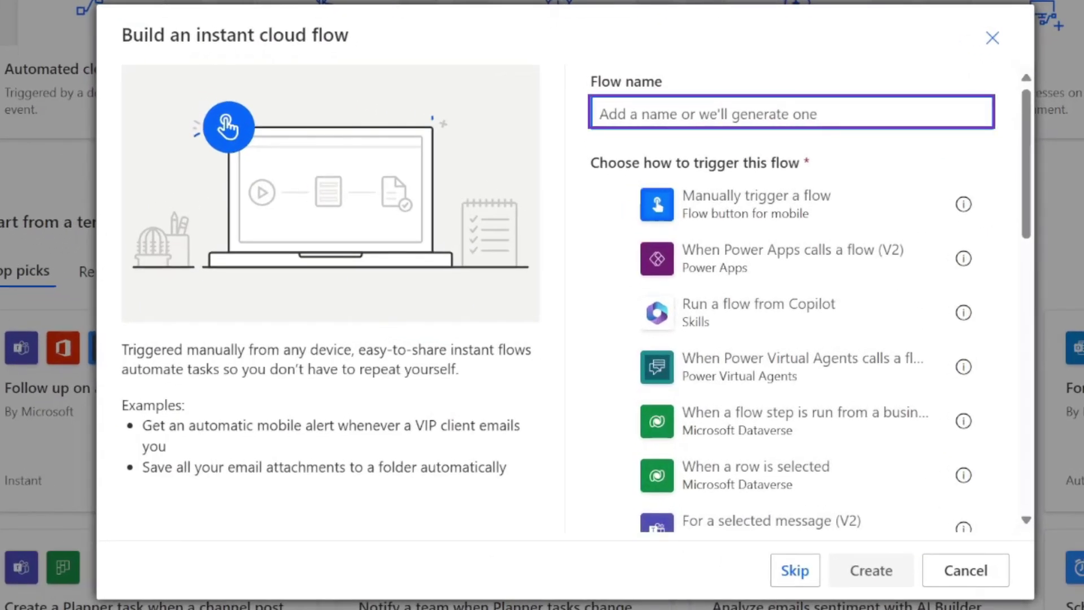
{"action": "type", "text": "Duplicate Button"}
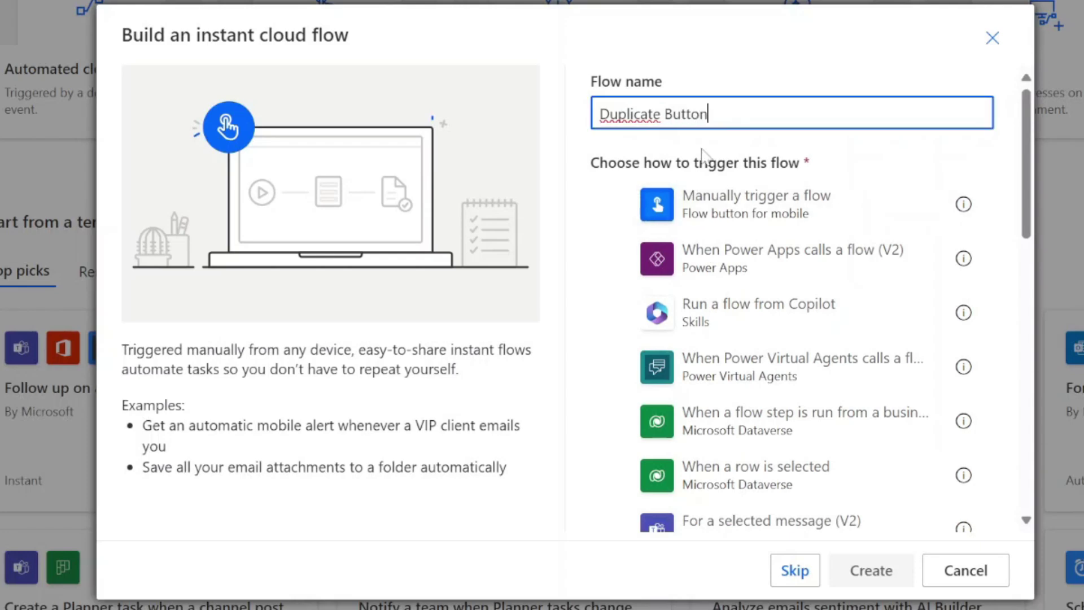
{"action": "scroll", "coordinate": [868, 293], "scroll_direction": "down", "scroll_amount": 1}
{"action": "scroll", "coordinate": [868, 293], "scroll_direction": "down", "scroll_amount": 5}
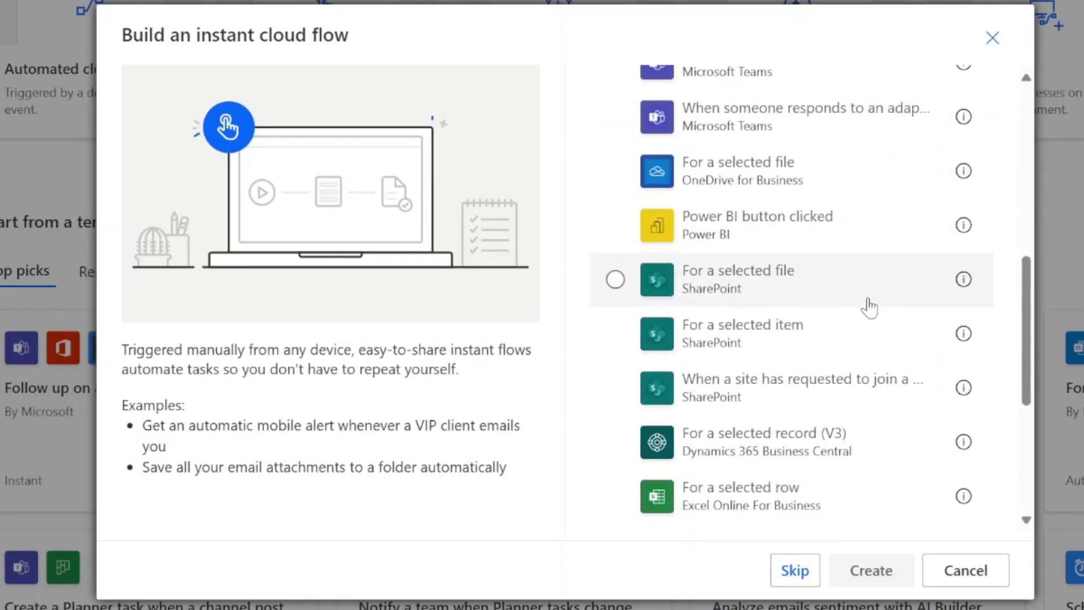
{"action": "left_click", "coordinate": [643, 346]}
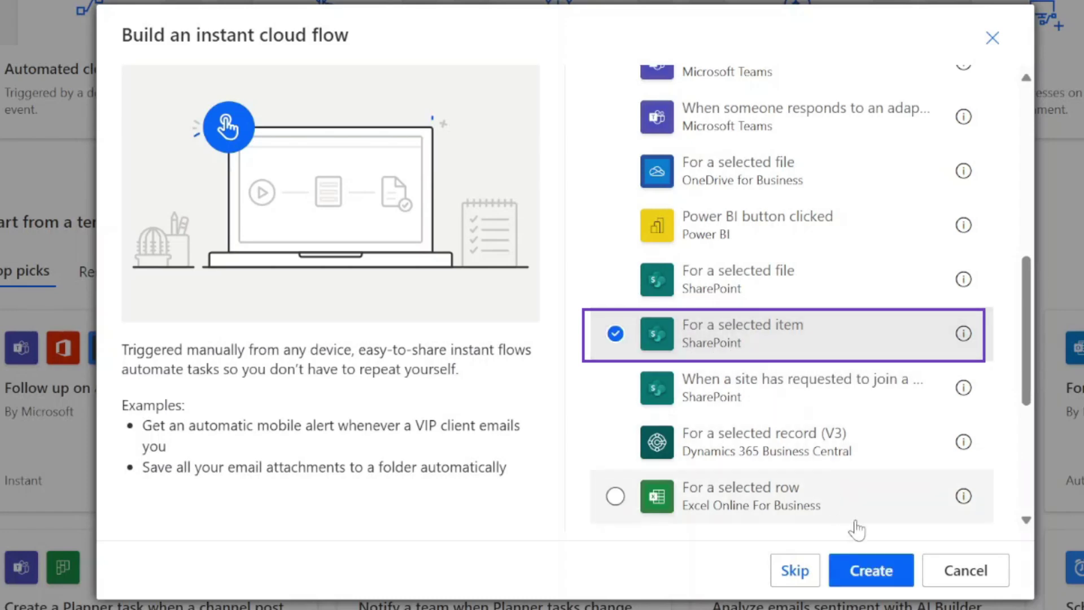
{"action": "left_click", "coordinate": [873, 575]}
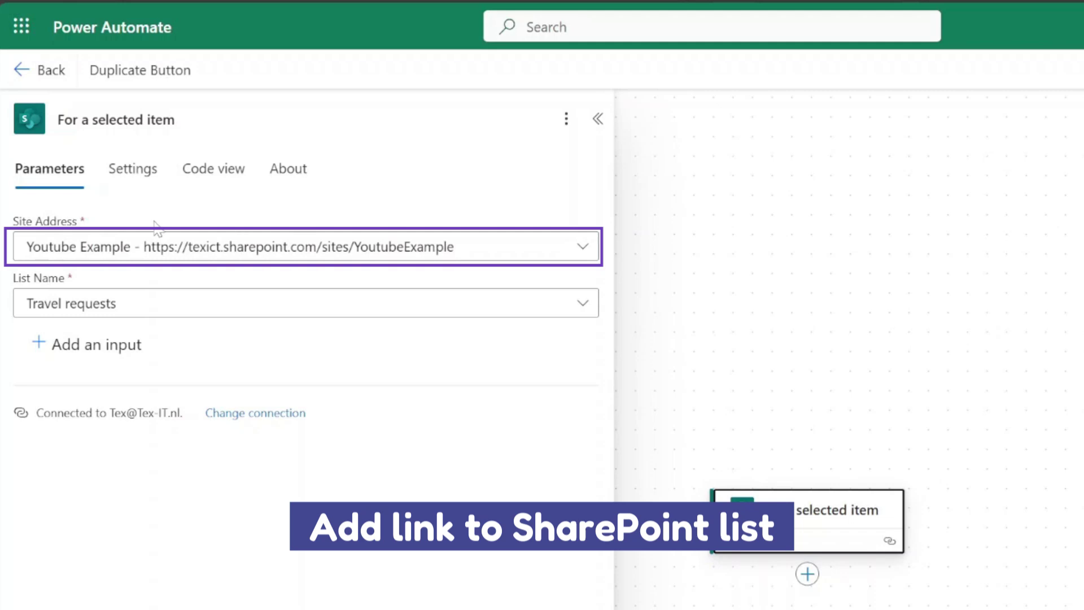
- Set the trigger's Site Address to Youtube Example and List Name to Travel requests
{"action": "left_click_drag", "start_coordinate": [17, 281], "coordinate": [143, 292]}
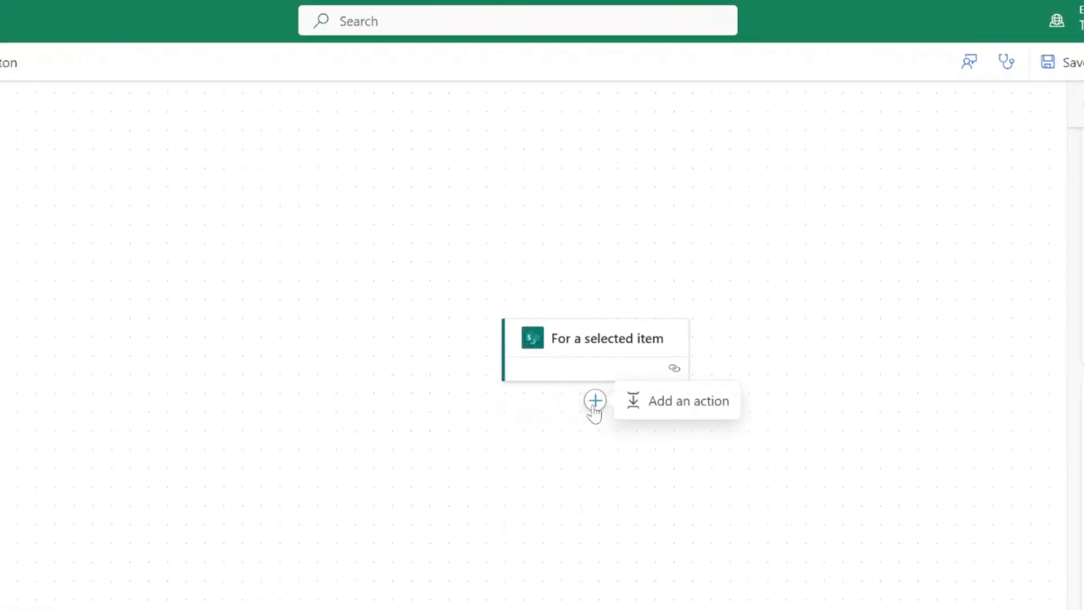
- Add a SharePoint Get item step whose Id is the selected item's trigger ID
{"action": "left_click", "coordinate": [594, 406]}
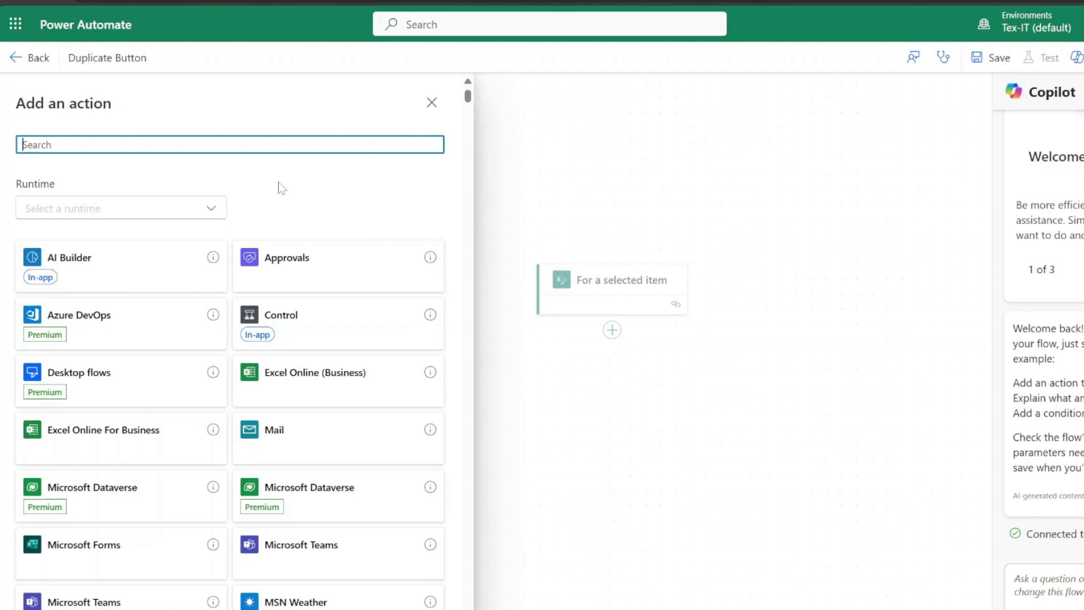
{"action": "type", "text": "get item"}
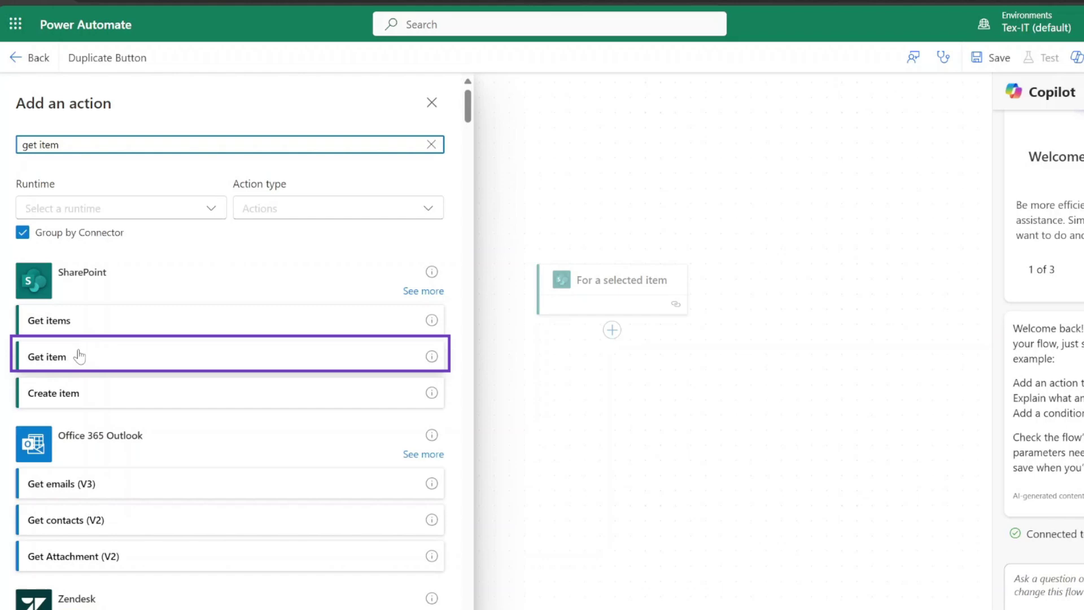
{"action": "left_click", "coordinate": [97, 360]}
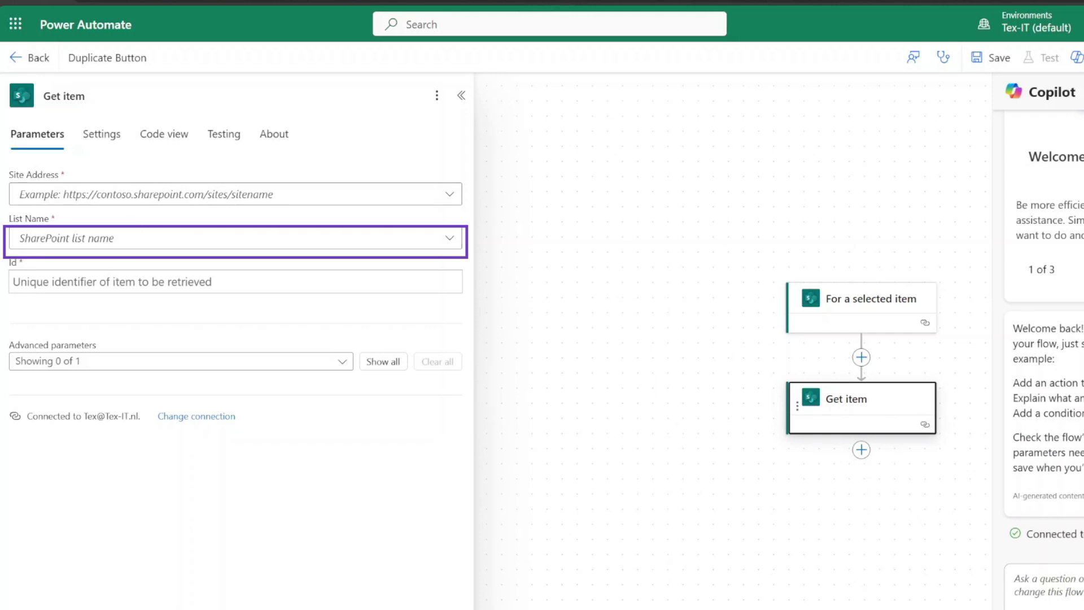
{"action": "left_click", "coordinate": [402, 279]}
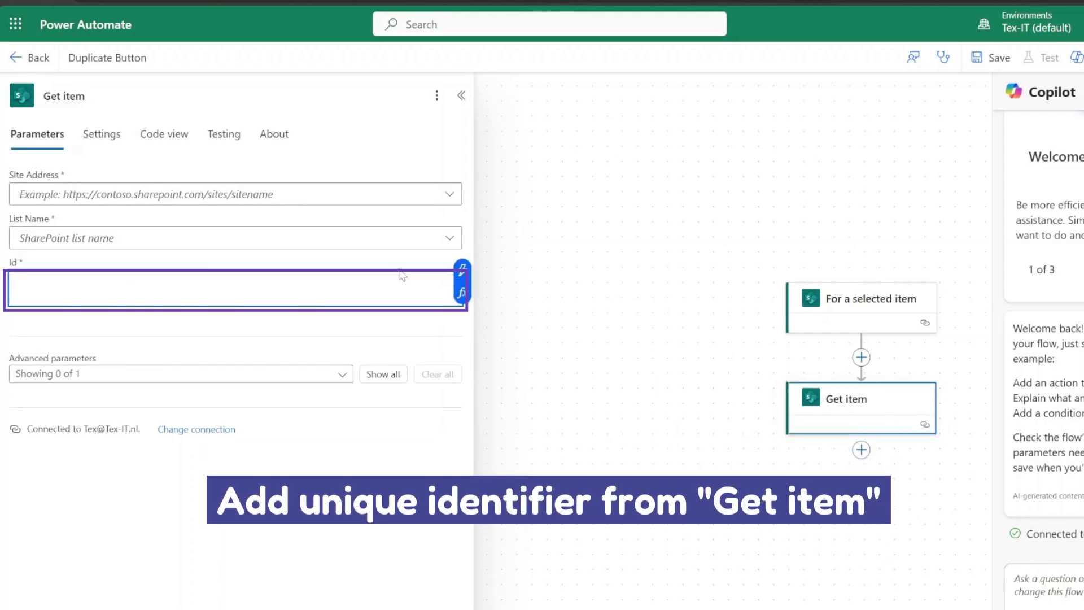
{"action": "left_click", "coordinate": [461, 270]}
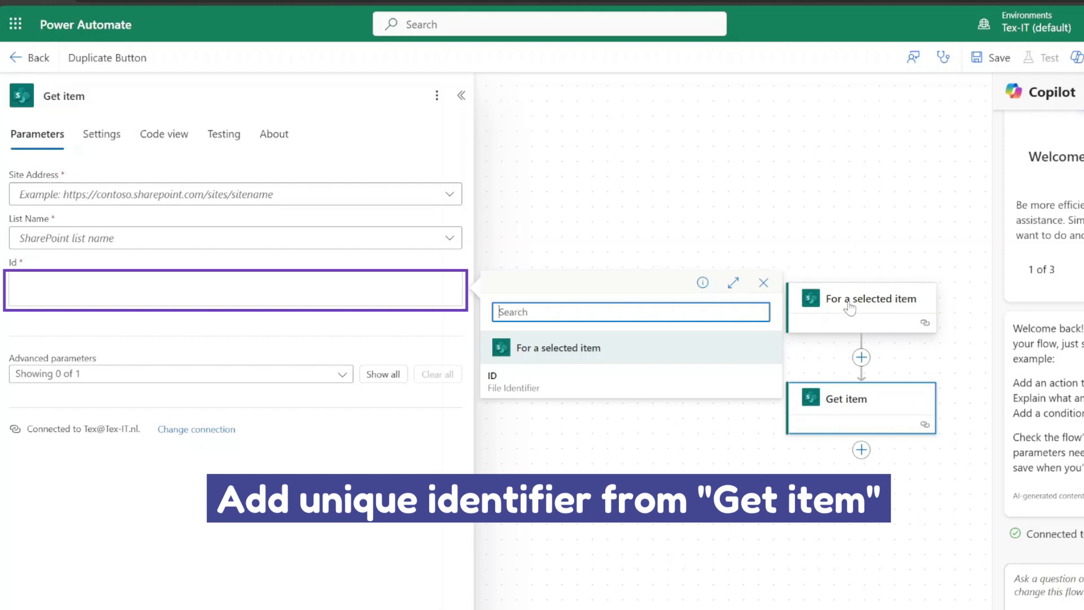
{"action": "left_click", "coordinate": [511, 380]}
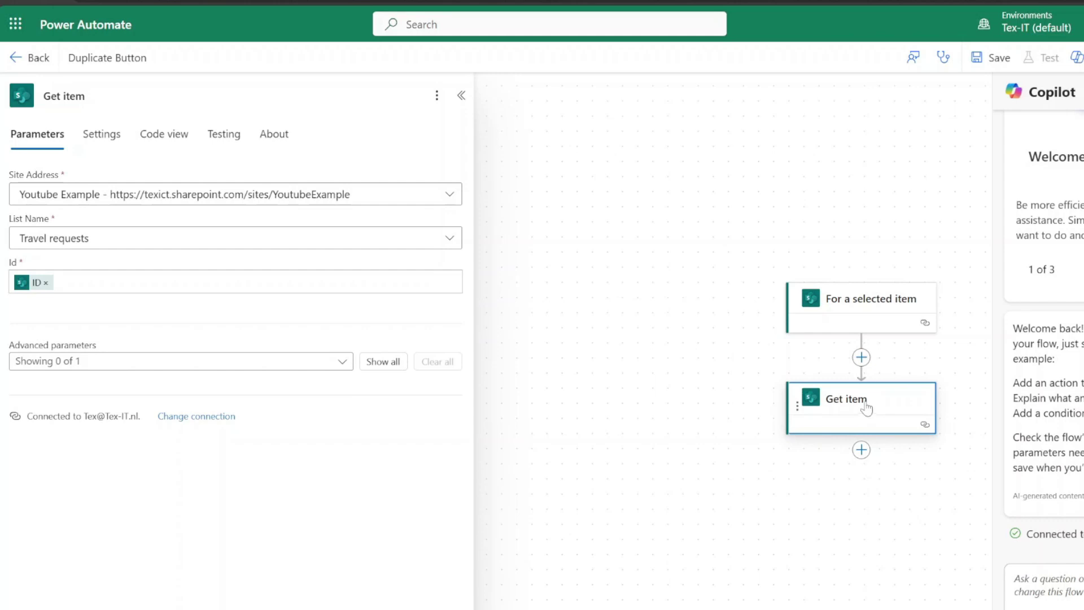
- Add a SharePoint Create item step after Get item, targeting Youtube Example's Travel requests list
{"action": "left_click", "coordinate": [861, 450]}
{"action": "left_click", "coordinate": [925, 451]}
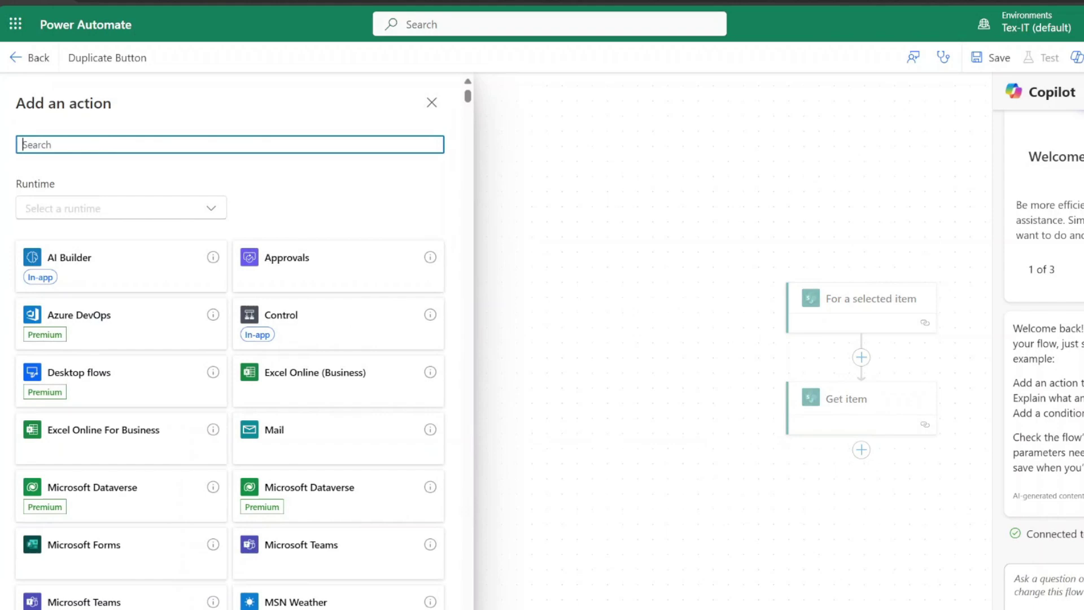
{"action": "type", "text": "create"}
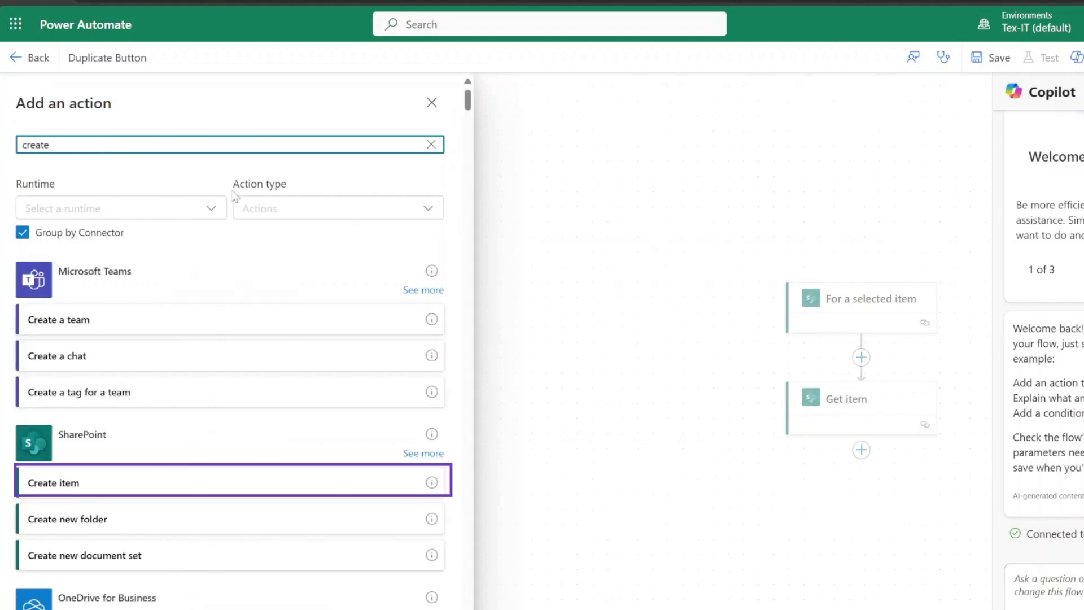
{"action": "left_click", "coordinate": [170, 482]}
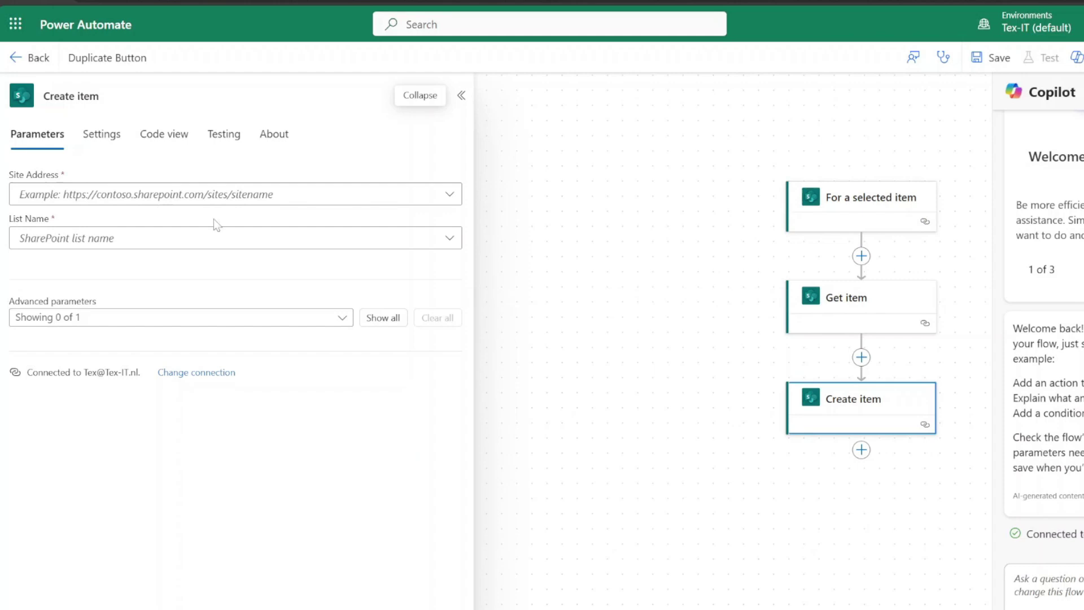
{"action": "left_click", "coordinate": [64, 179]}
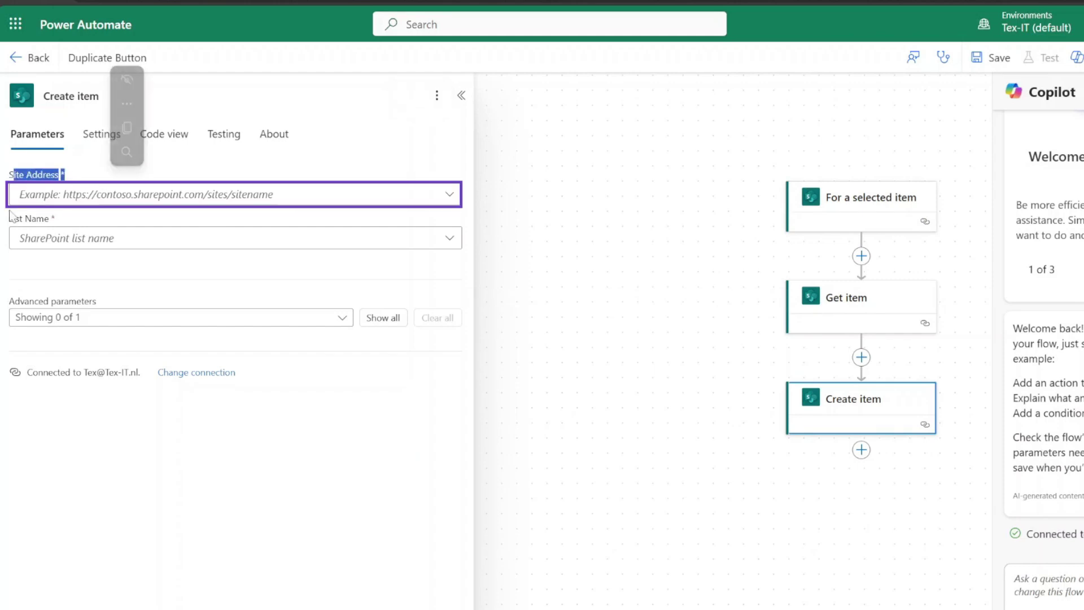
{"action": "triple_click", "coordinate": [86, 220]}
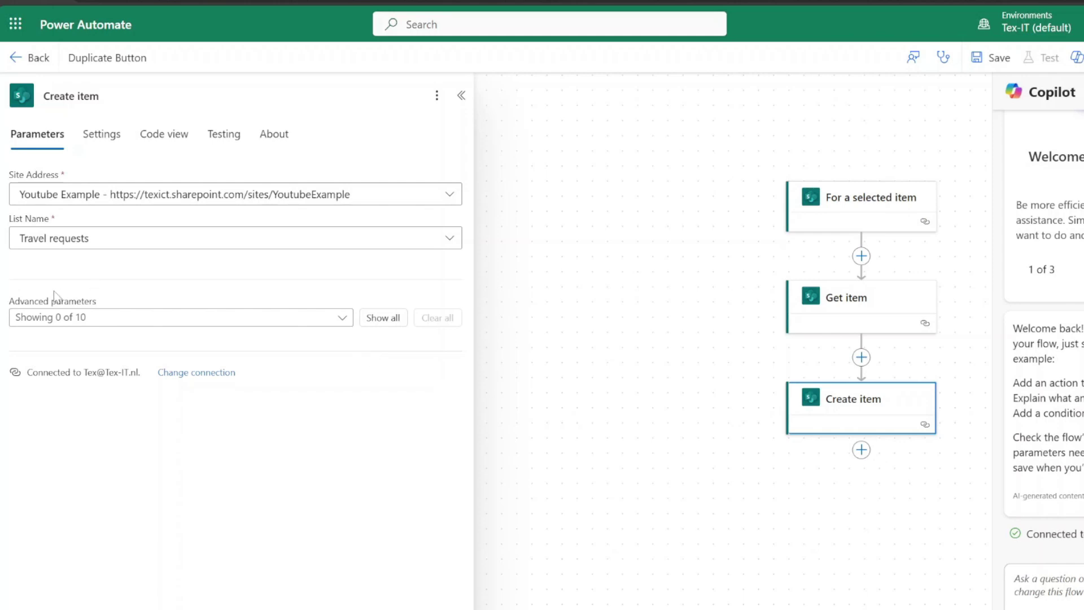
{"action": "left_click_drag", "start_coordinate": [16, 301], "coordinate": [9, 301]}
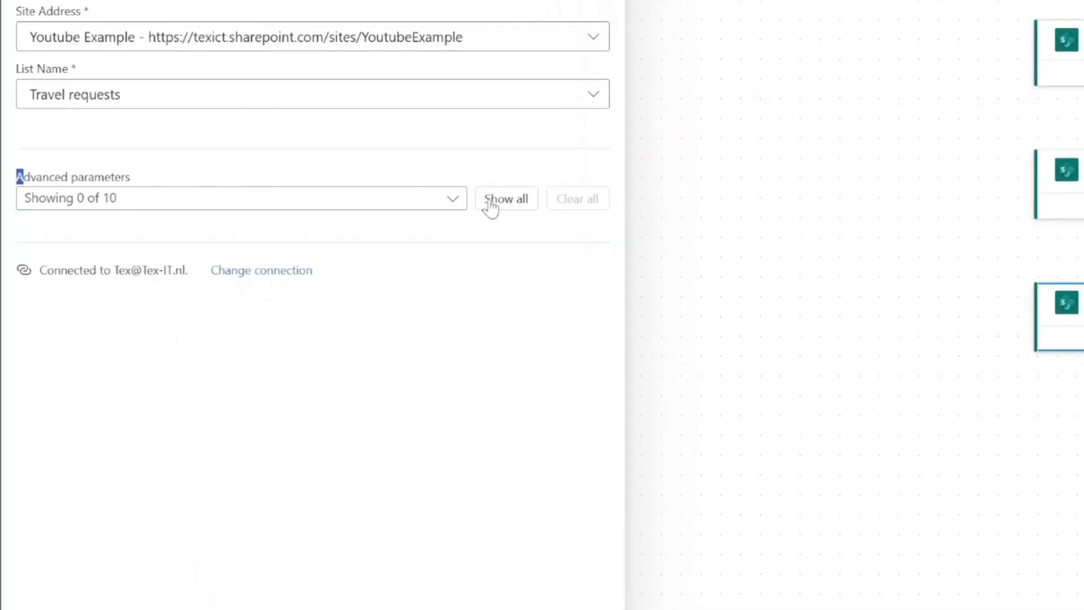
- Show all Create item fields and fill Title with Get item's Title value
{"action": "left_click", "coordinate": [490, 203]}
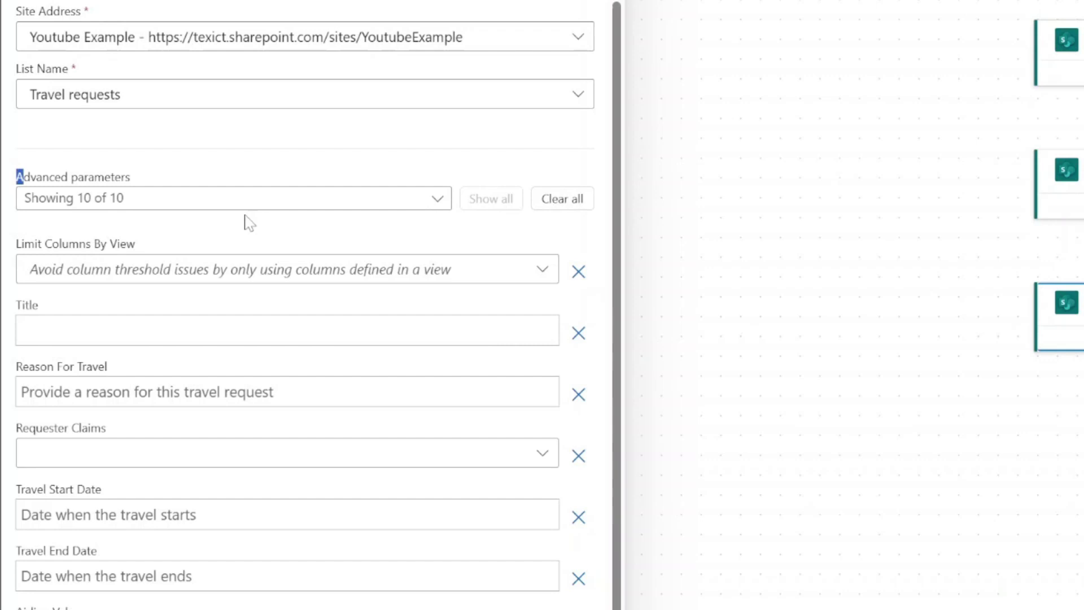
{"action": "scroll", "coordinate": [248, 223], "scroll_direction": "down", "scroll_amount": 3}
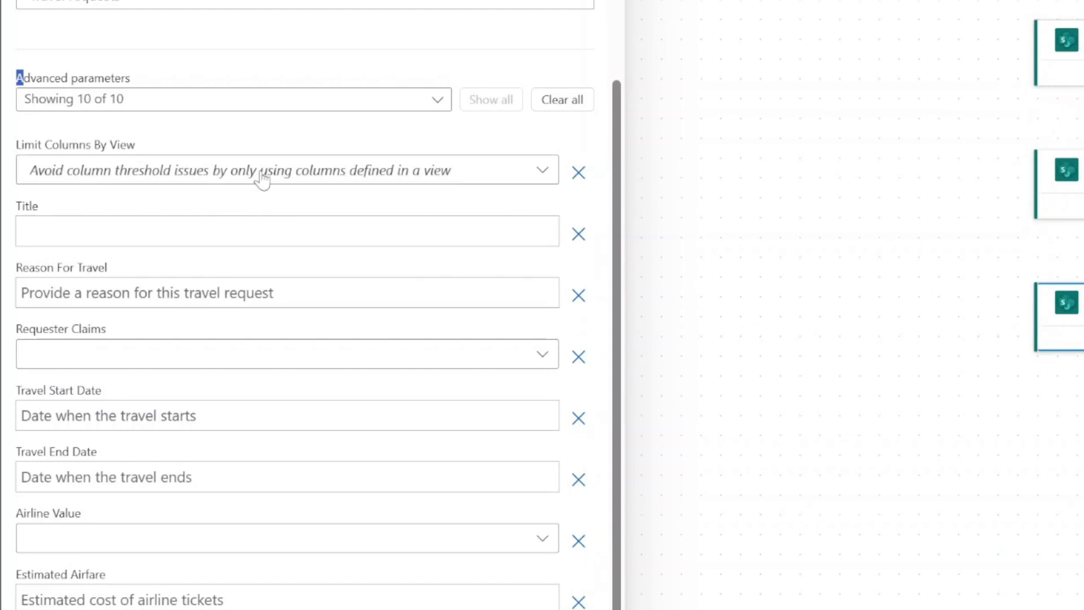
{"action": "scroll", "coordinate": [119, 370], "scroll_direction": "down", "scroll_amount": 1}
{"action": "scroll", "coordinate": [145, 375], "scroll_direction": "up", "scroll_amount": 3}
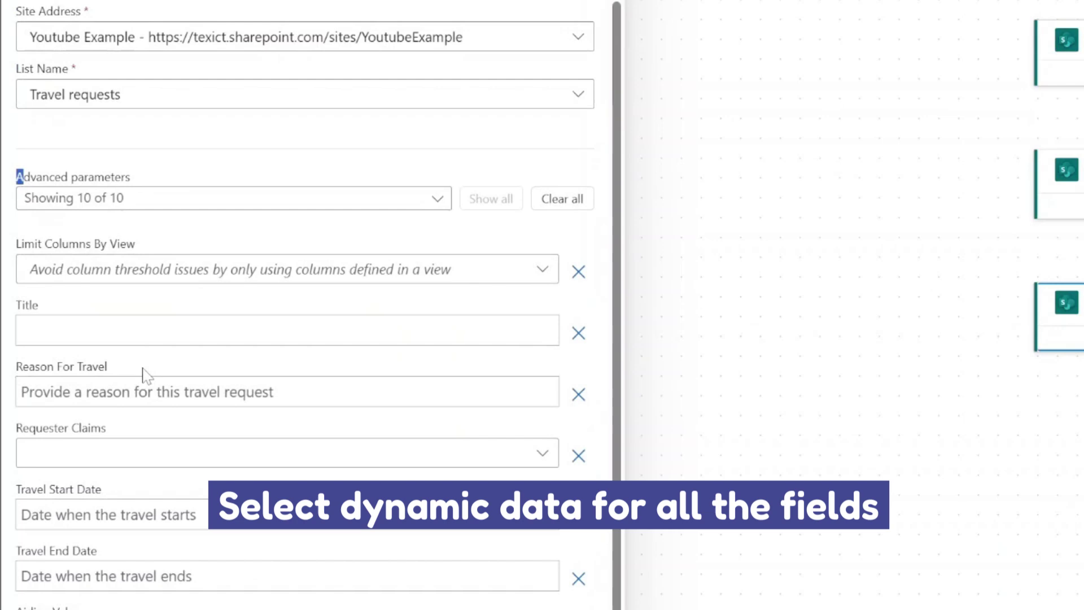
{"action": "scroll", "coordinate": [150, 314], "scroll_direction": "down", "scroll_amount": 2}
{"action": "left_click", "coordinate": [147, 232]}
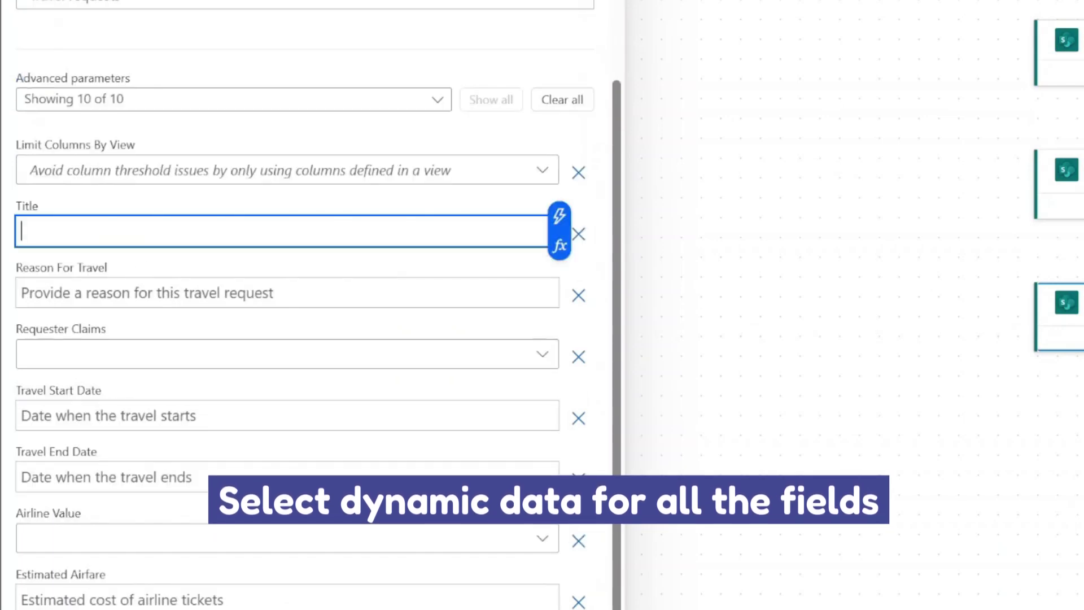
{"action": "left_click", "coordinate": [559, 215]}
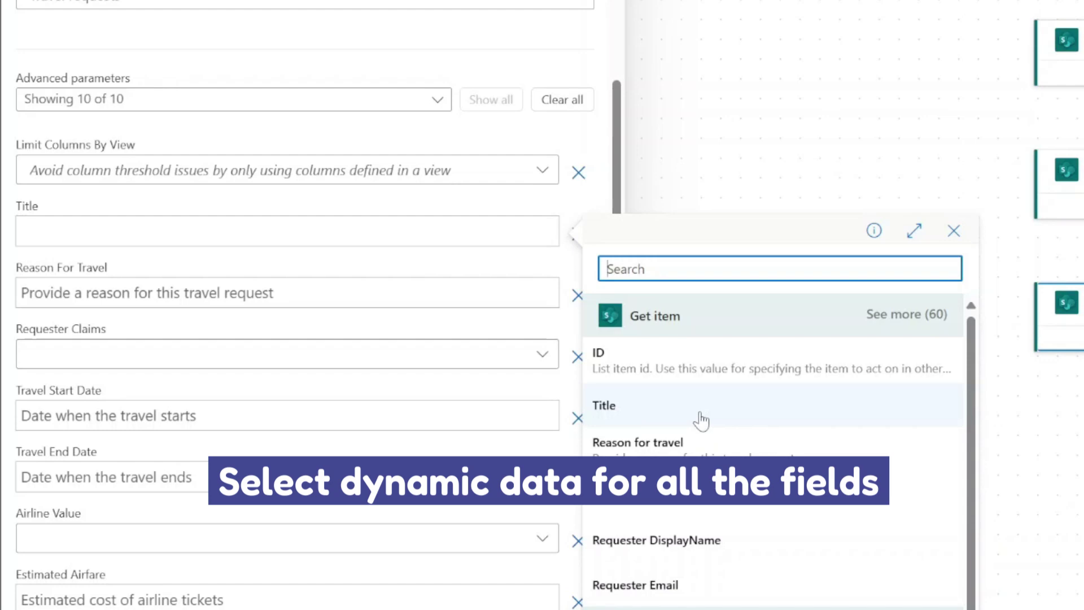
{"action": "left_click", "coordinate": [668, 415]}
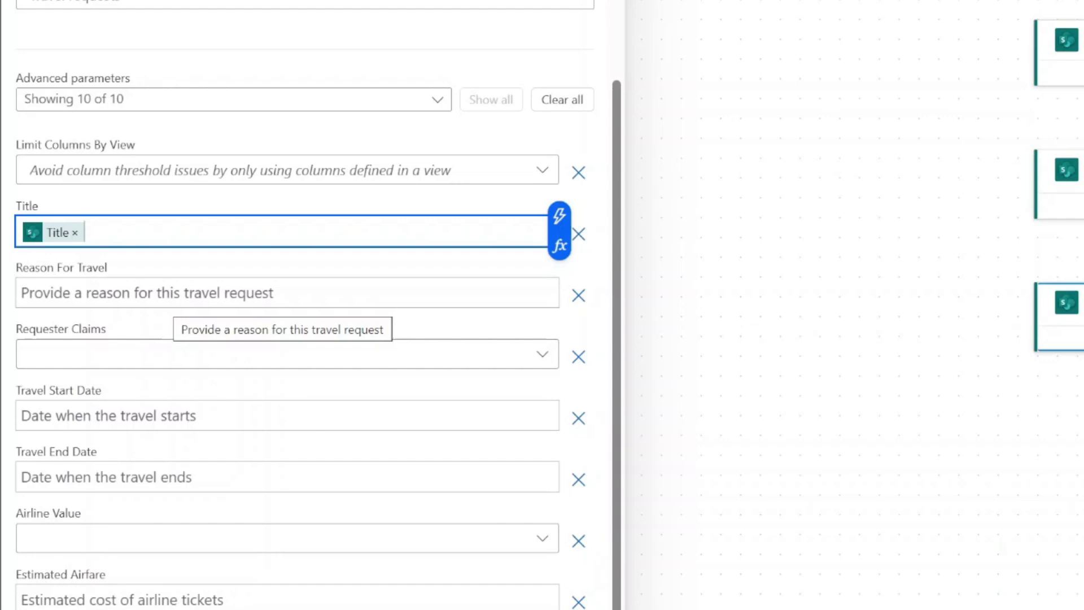
- Insert Get item dynamic content into Reason For Travel and save the flow
{"action": "left_click", "coordinate": [174, 299]}
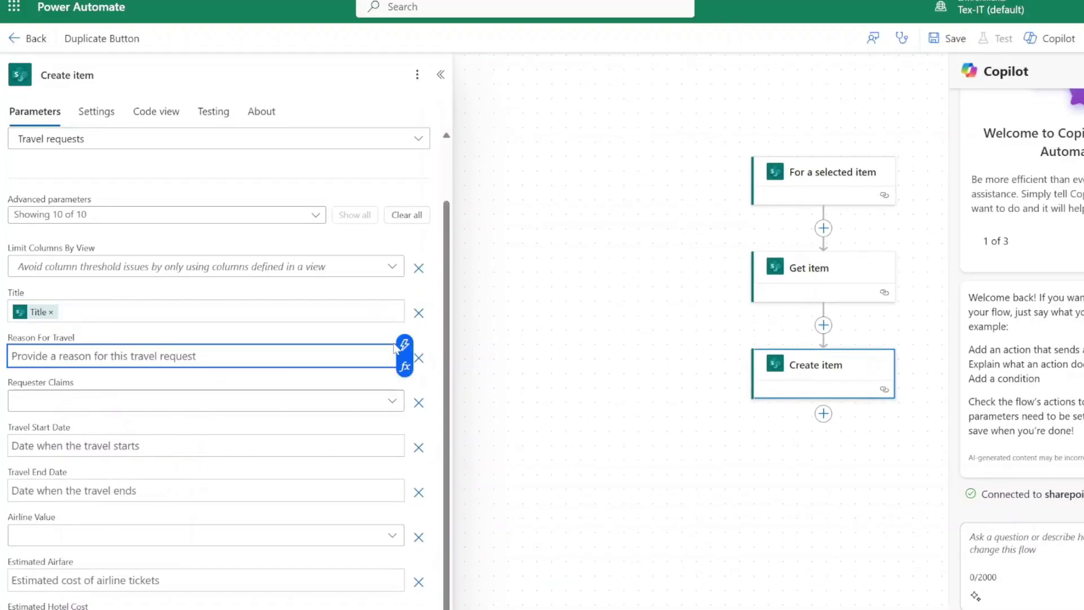
{"action": "left_click", "coordinate": [395, 345]}
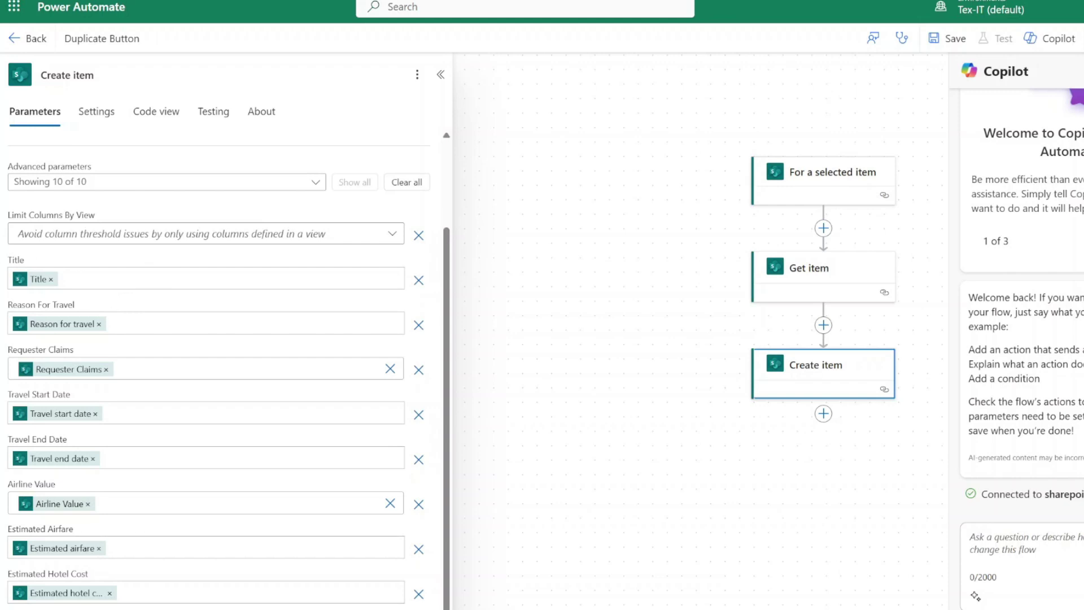
{"action": "left_click", "coordinate": [948, 39]}
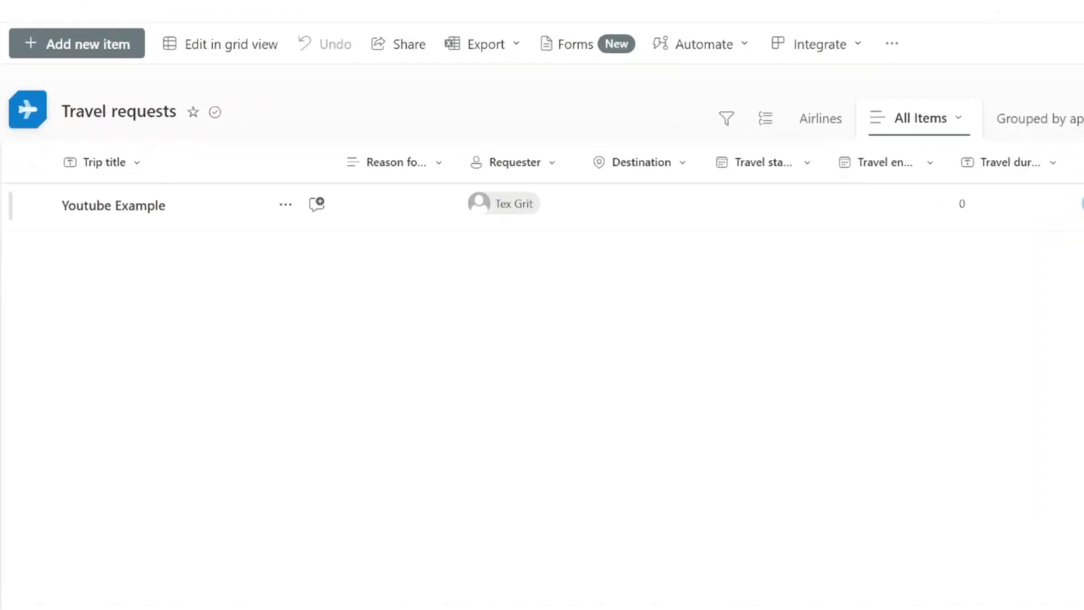
- Rename the Youtube Example item's trip title to 'Youtube Example Today'
{"action": "left_click", "coordinate": [126, 209]}
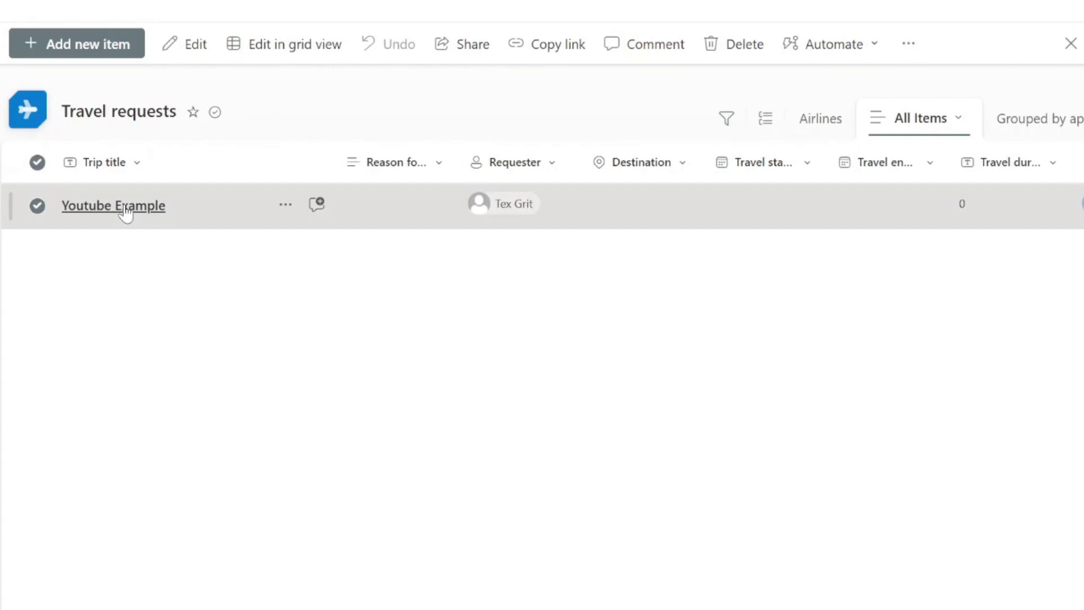
{"action": "left_click", "coordinate": [234, 147]}
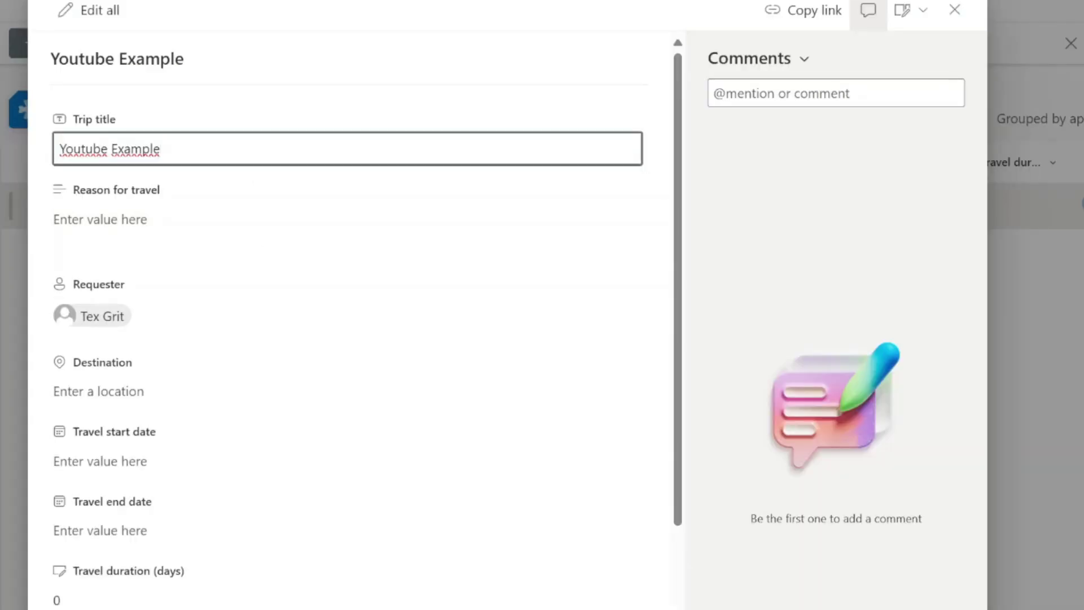
{"action": "type", "text": "Today"}
{"action": "left_click", "coordinate": [193, 295]}
- Set the airline to British Airways and estimated airfare to 900, then close the item panel
{"action": "scroll", "coordinate": [126, 517], "scroll_direction": "down", "scroll_amount": 5}
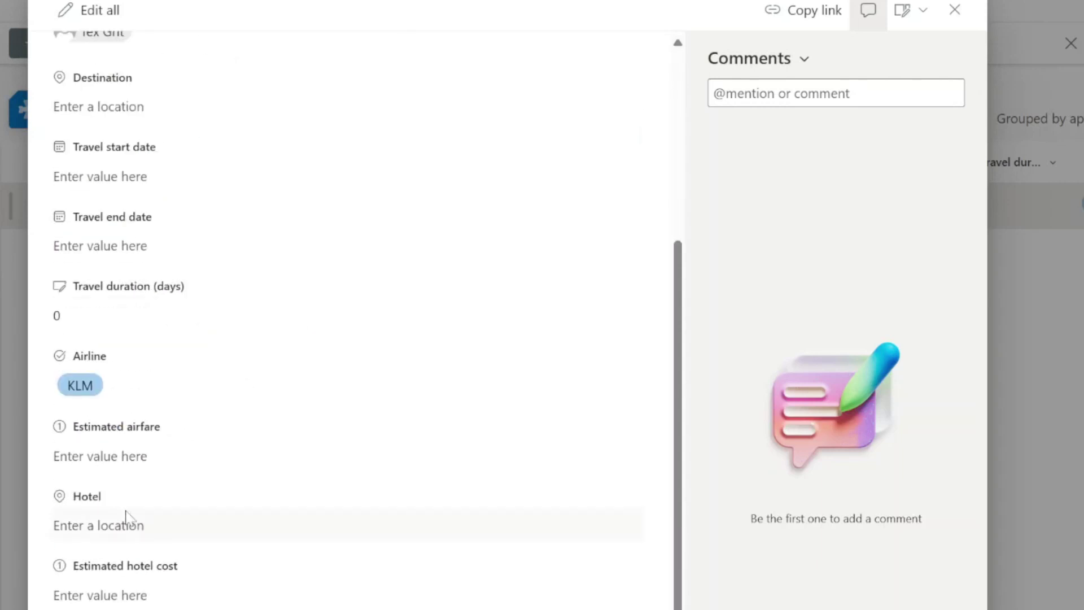
{"action": "left_click", "coordinate": [109, 397]}
{"action": "left_click", "coordinate": [125, 473]}
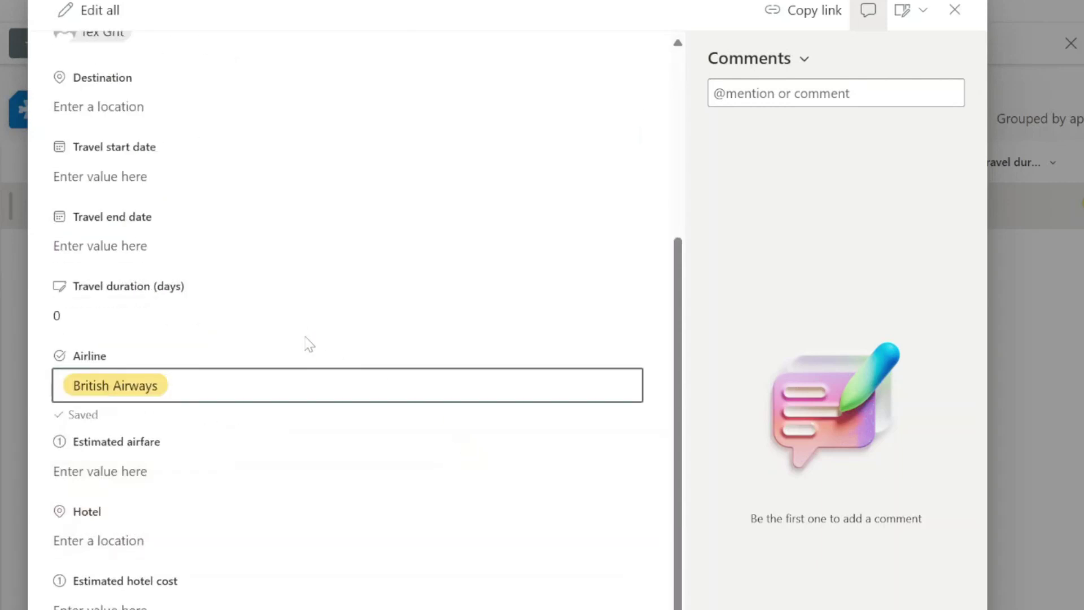
{"action": "left_click", "coordinate": [175, 439]}
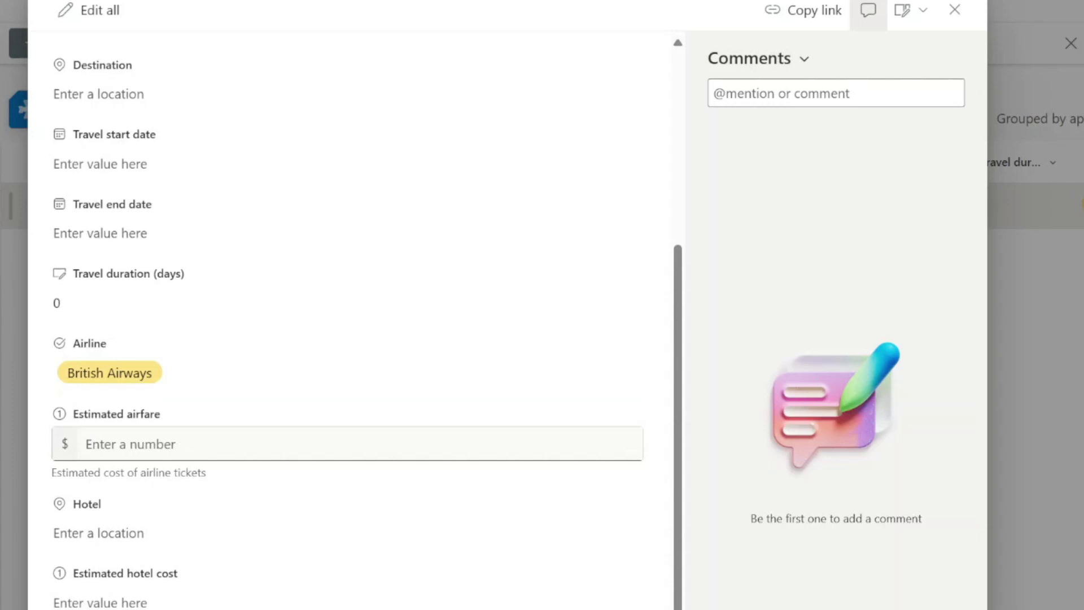
{"action": "type", "text": "900"}
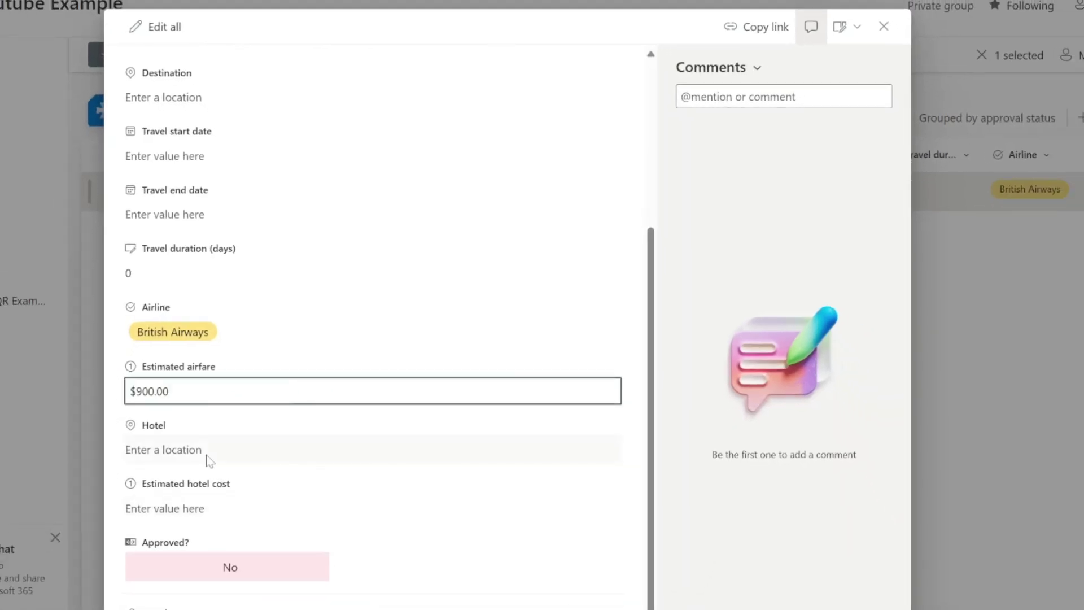
{"action": "scroll", "coordinate": [206, 442], "scroll_direction": "up", "scroll_amount": 5}
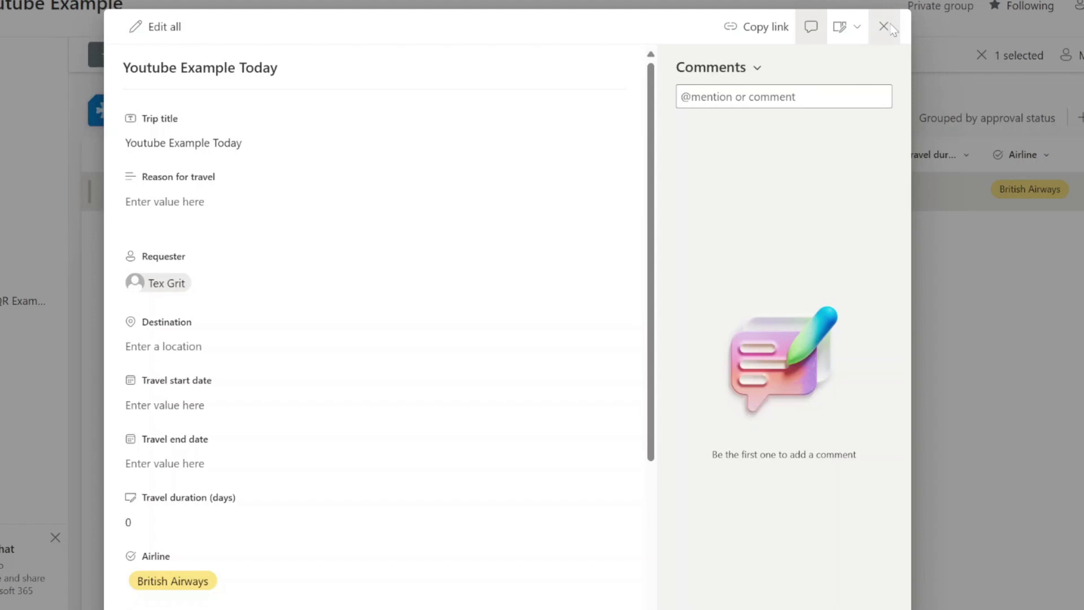
{"action": "left_click", "coordinate": [884, 27]}
{"action": "left_click", "coordinate": [299, 275]}
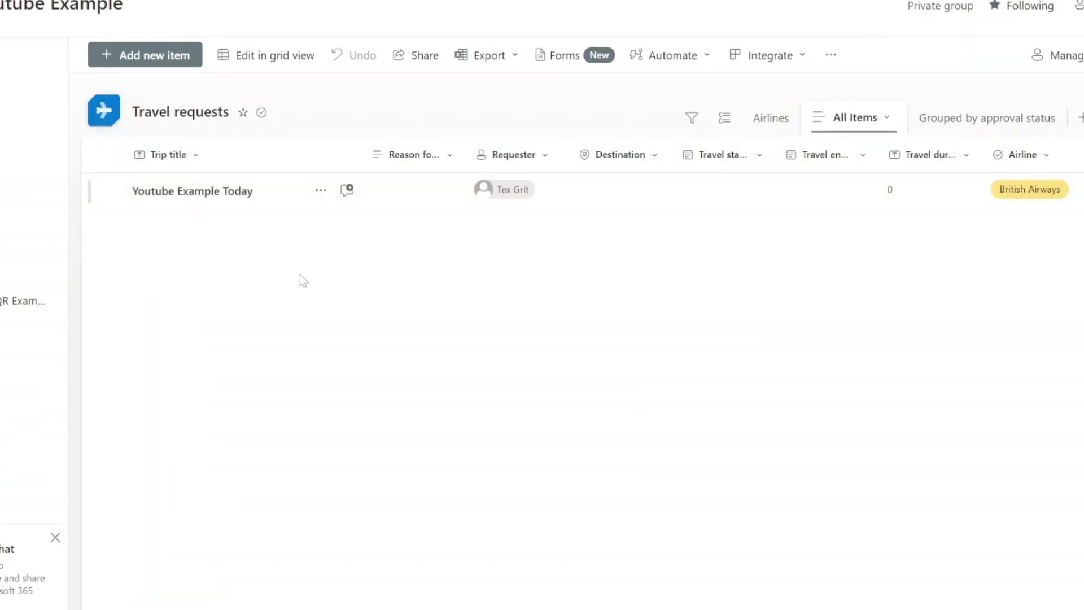
- Run the Duplicate Button flow on the Youtube Example Today record from the Automate menu
{"action": "left_click", "coordinate": [111, 192]}
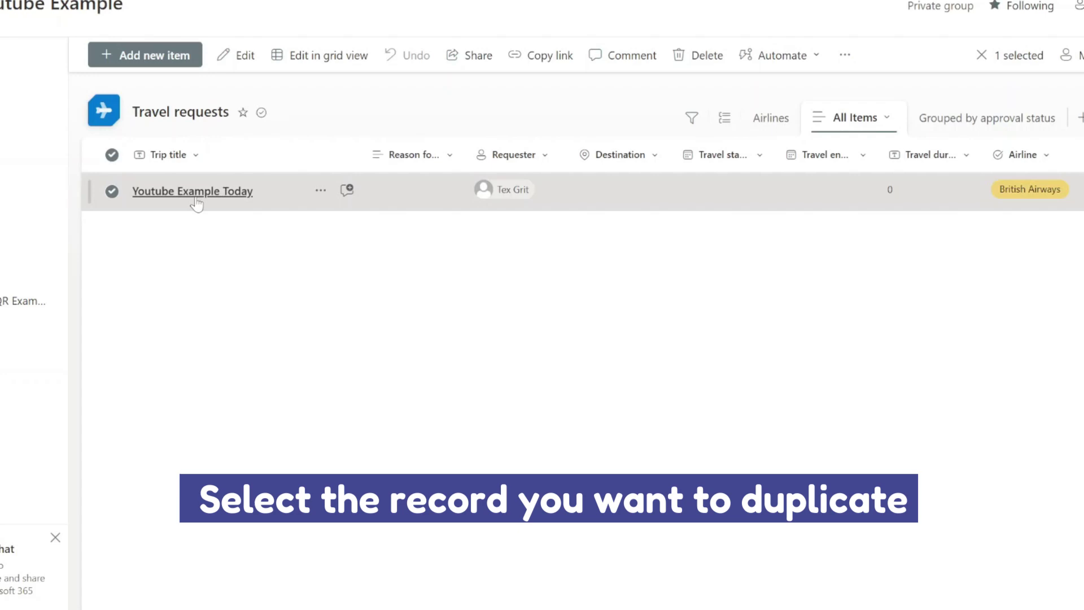
{"action": "left_click", "coordinate": [811, 56]}
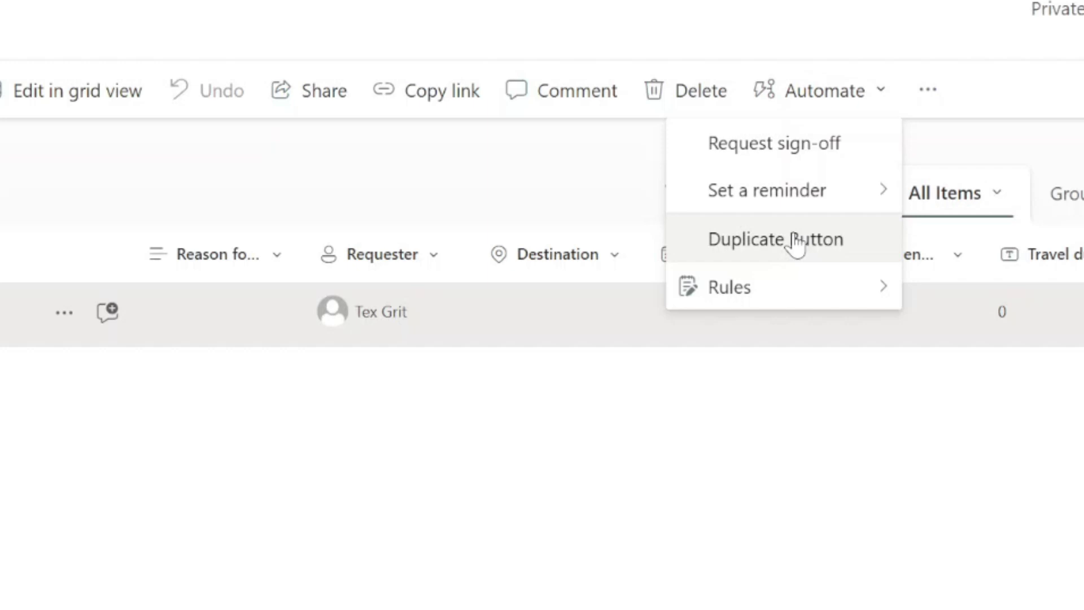
{"action": "left_click", "coordinate": [796, 242]}
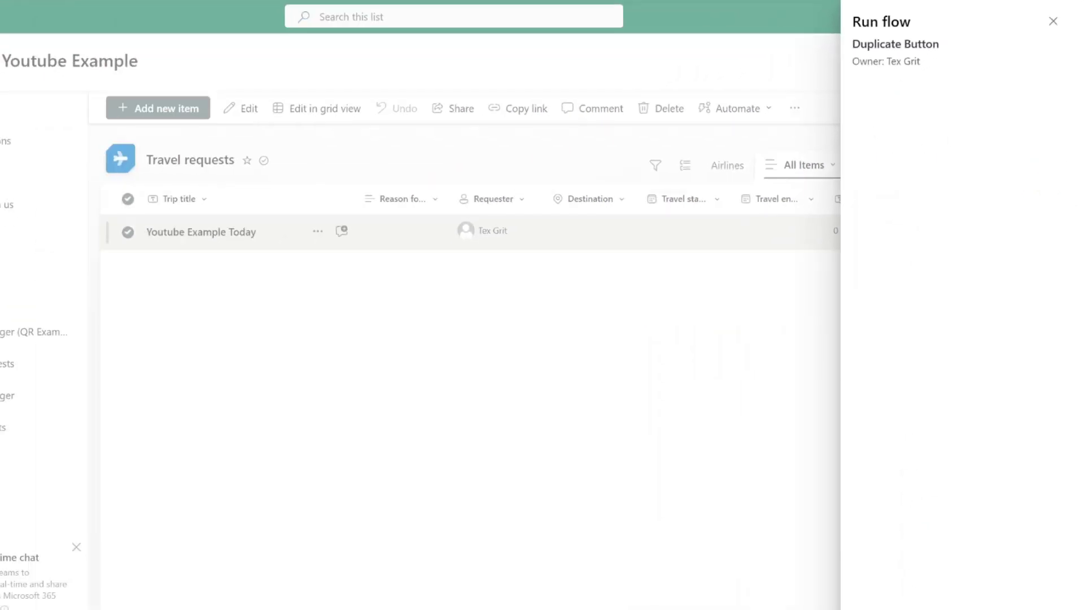
{"action": "key", "text": "Escape"}
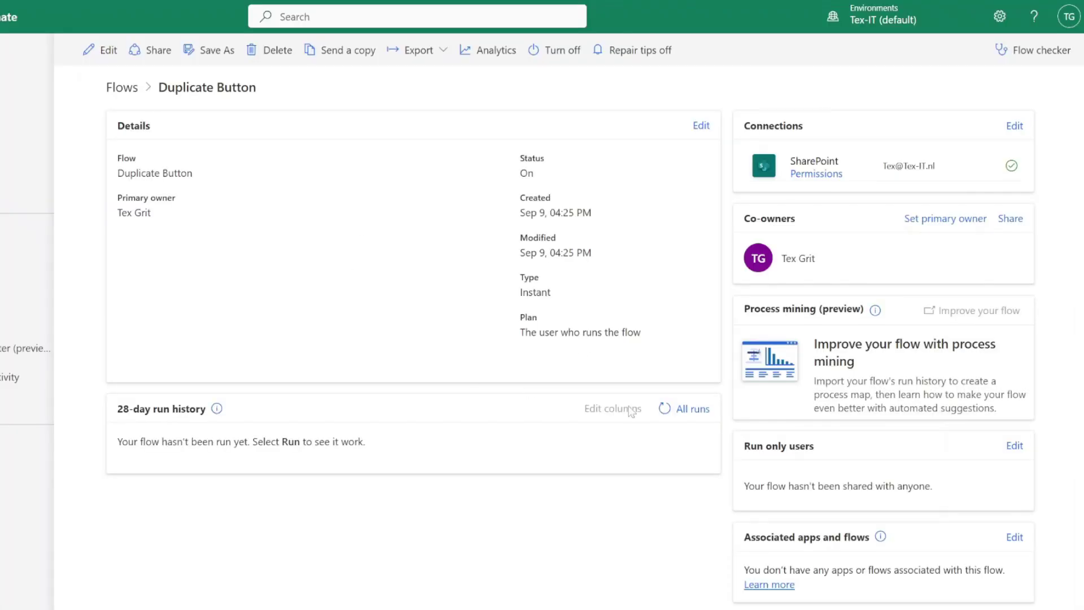
- Refresh the run history to confirm a Succeeded run, then return to the SharePoint list
{"action": "left_click", "coordinate": [670, 412]}
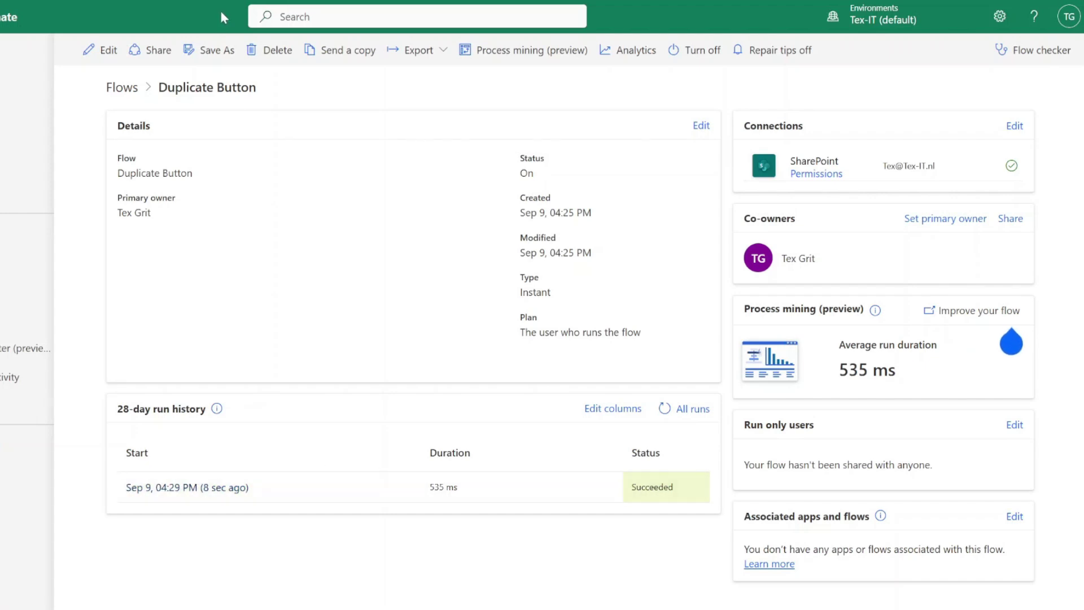
{"action": "key", "text": "ctrl+Tab"}
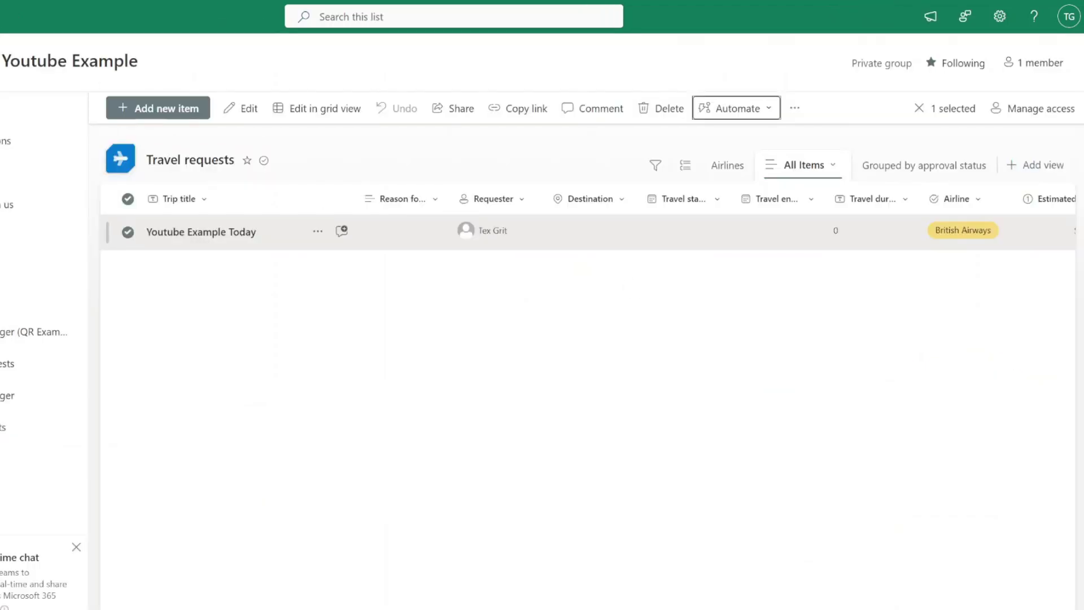
- Reload Travel requests and compare the two Youtube Example Today rows across all columns
{"action": "key", "text": "F5"}
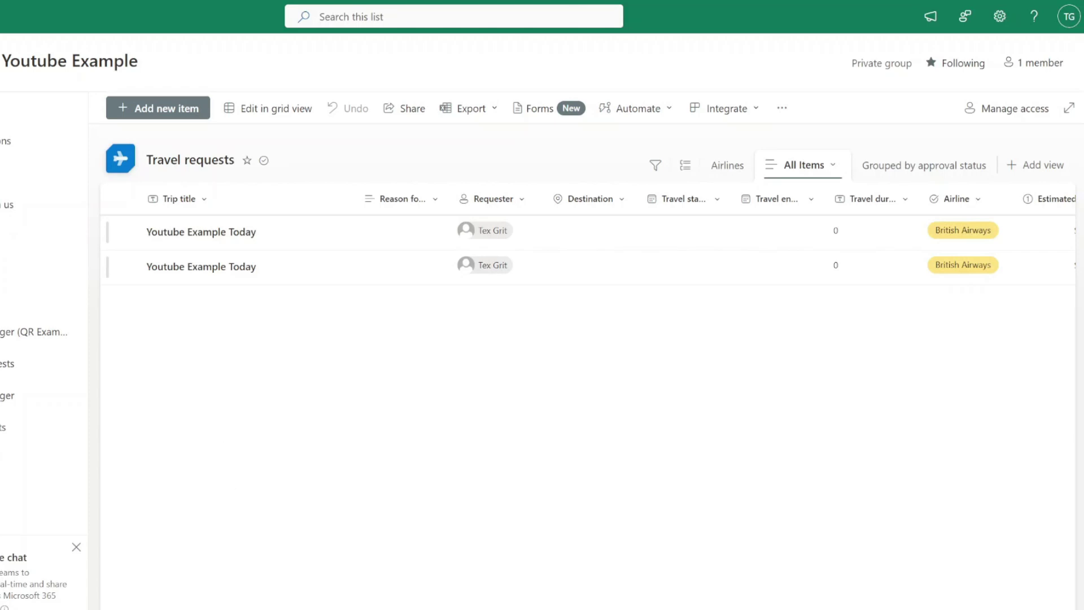
{"action": "scroll", "coordinate": [587, 243], "scroll_direction": "right", "scroll_amount": 7}
{"action": "scroll", "coordinate": [587, 242], "scroll_direction": "left", "scroll_amount": 4}
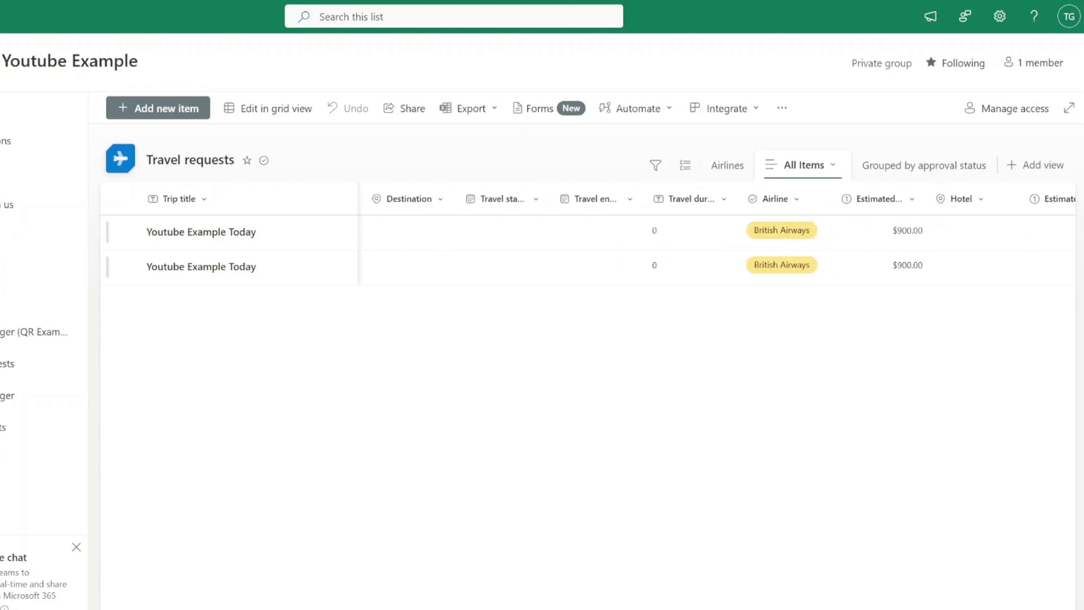
{"action": "scroll", "coordinate": [587, 248], "scroll_direction": "right", "scroll_amount": 3}
{"action": "scroll", "coordinate": [587, 249], "scroll_direction": "left", "scroll_amount": 6}
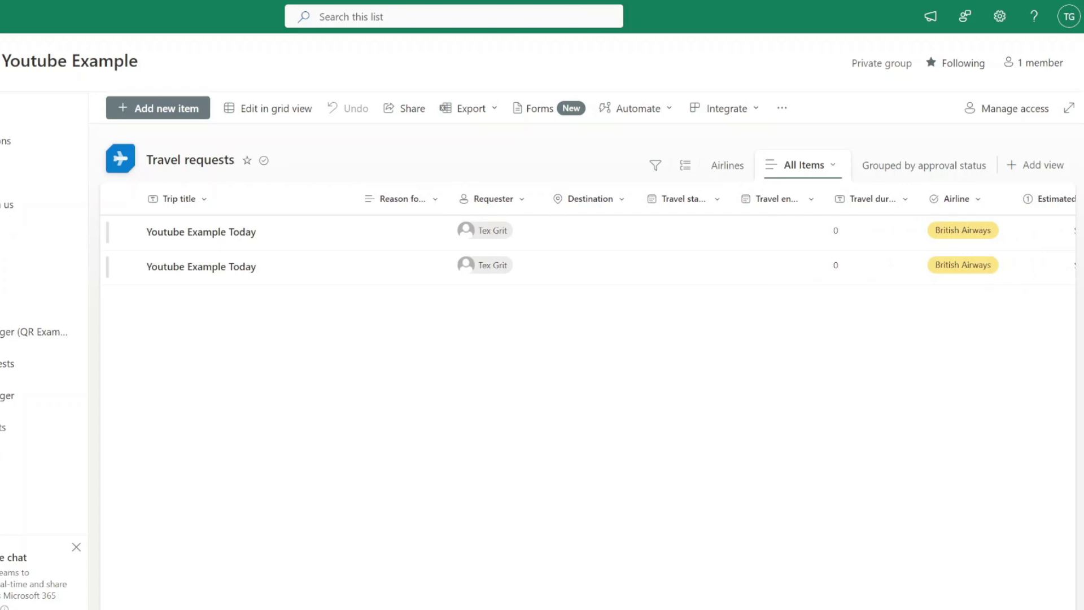